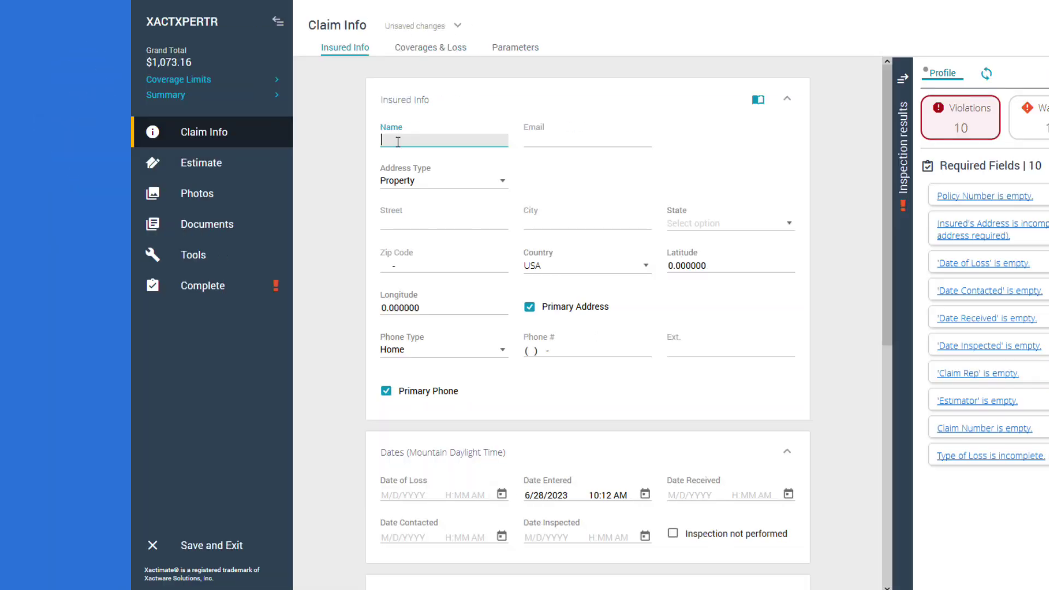
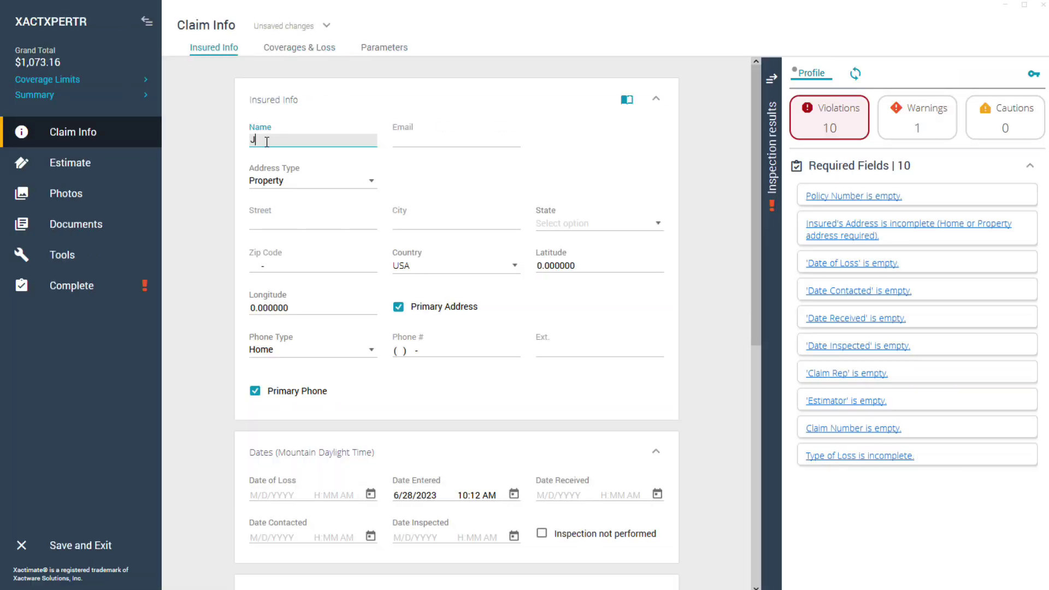
Step: Enter the insured's full name in Name and their e-mail address in Email
{"action": "key", "text": "Tab"}
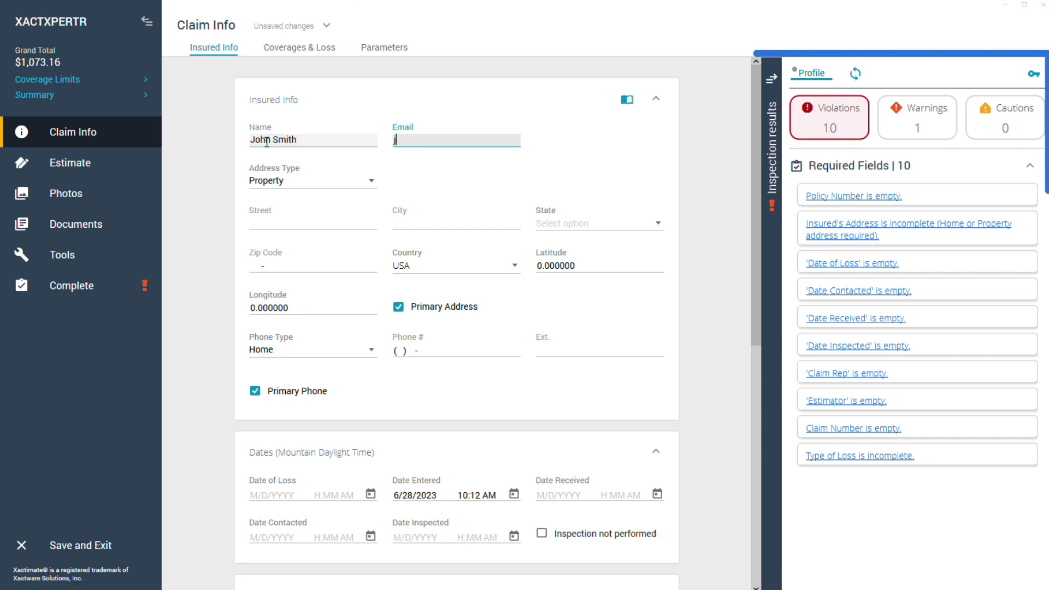
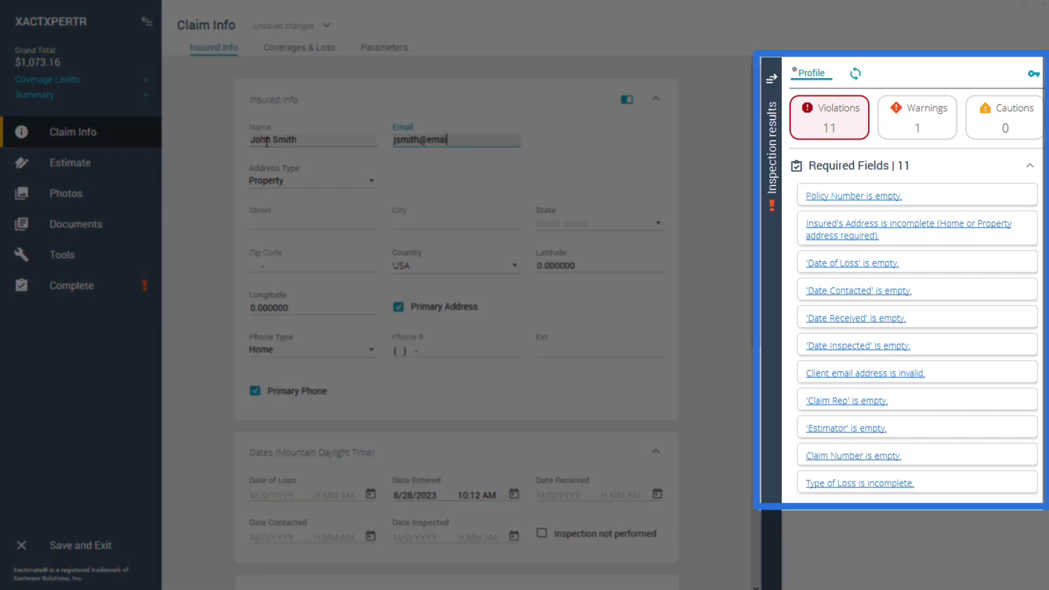
{"action": "key", "text": "Tab"}
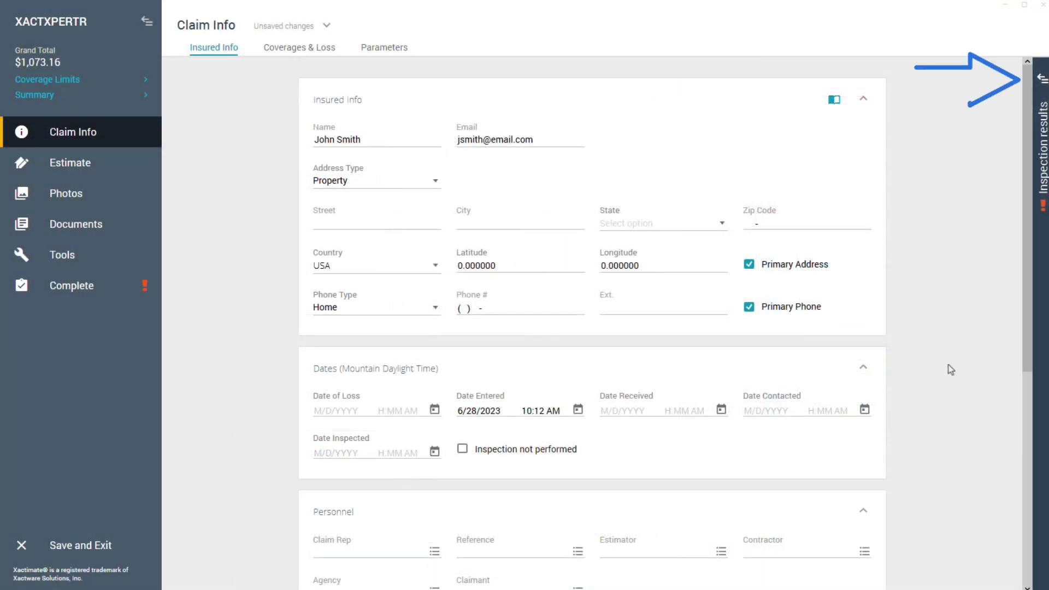
Step: Expand the inspection results panel and switch on Enable XactXpert review in Rule management
{"action": "left_click", "coordinate": [1042, 80]}
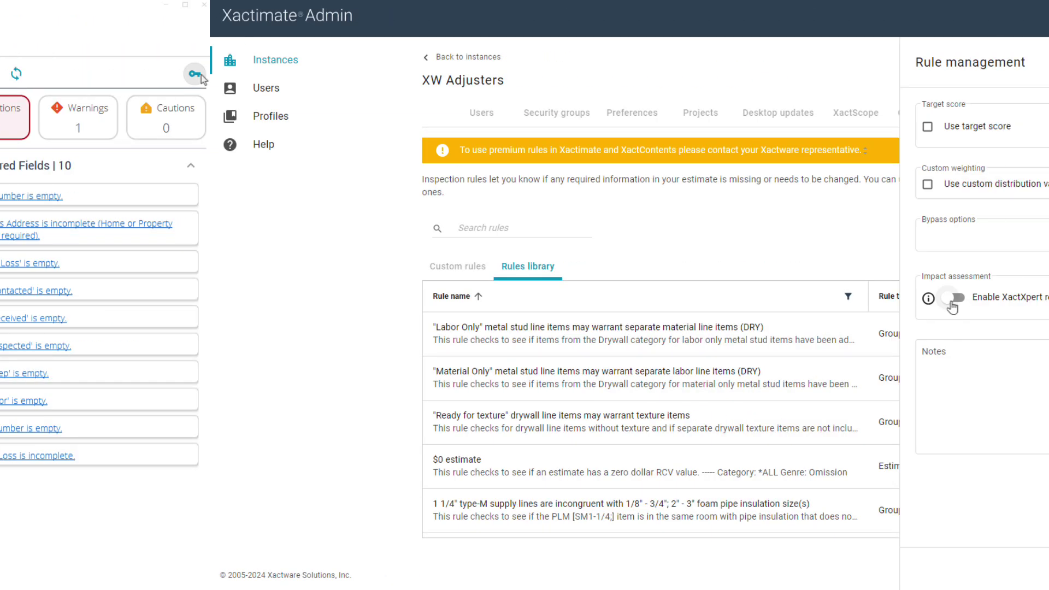
{"action": "left_click", "coordinate": [745, 298]}
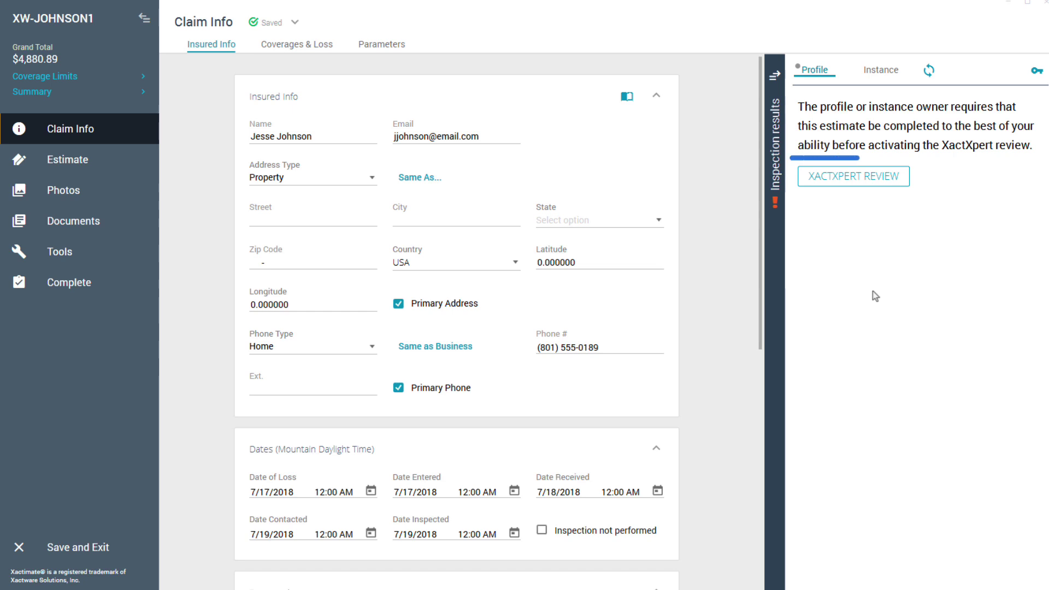
Step: Start the XactXpert review of the estimate and open the Inspection results key
{"action": "left_click", "coordinate": [850, 180]}
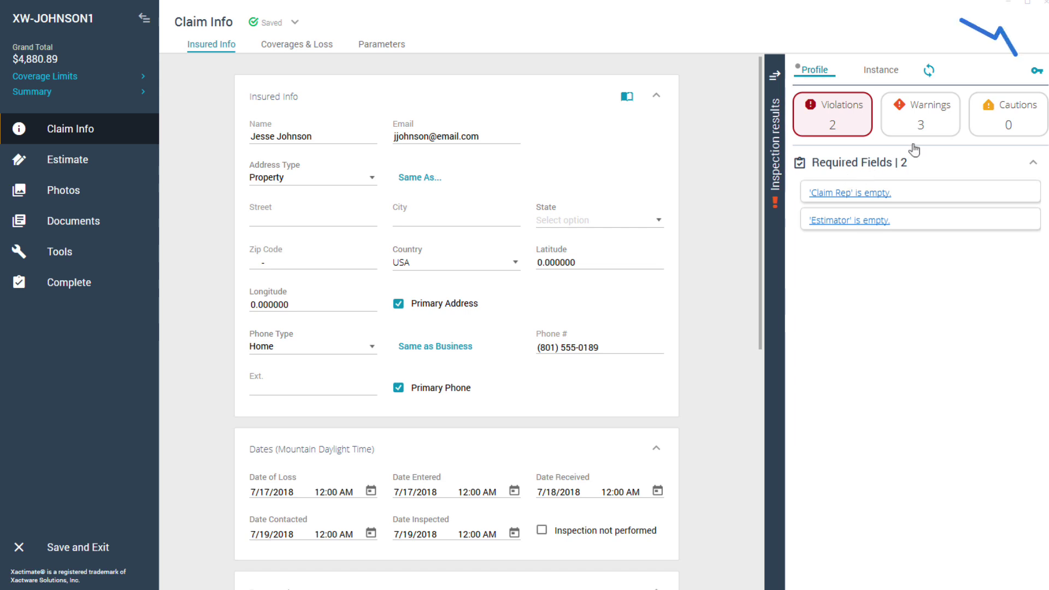
{"action": "left_click", "coordinate": [1035, 72]}
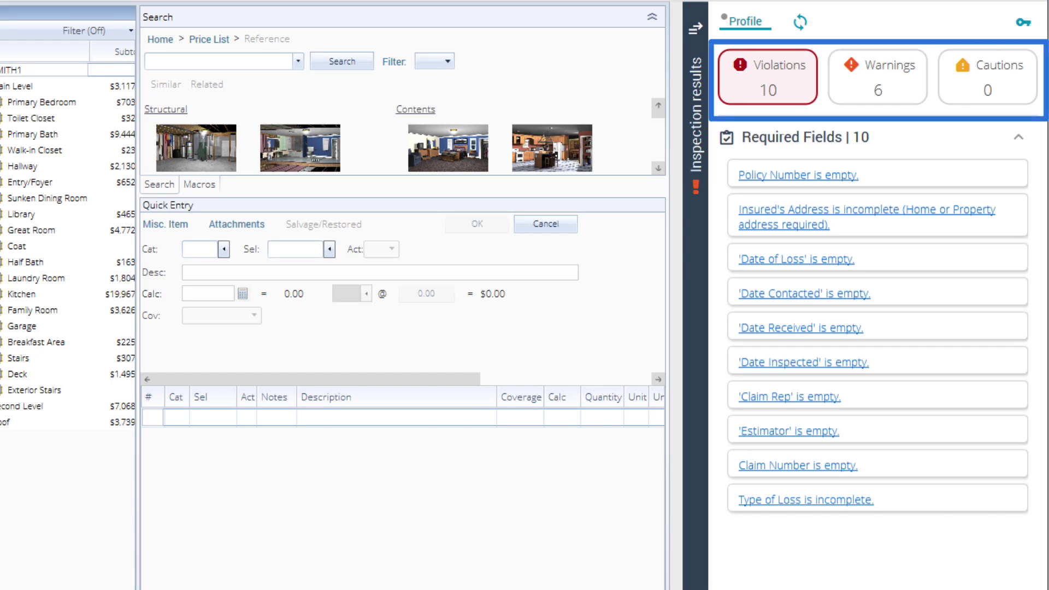
Step: Show the six warnings and go to line item 193 from the interior door and lockset alert
{"action": "left_click", "coordinate": [895, 78]}
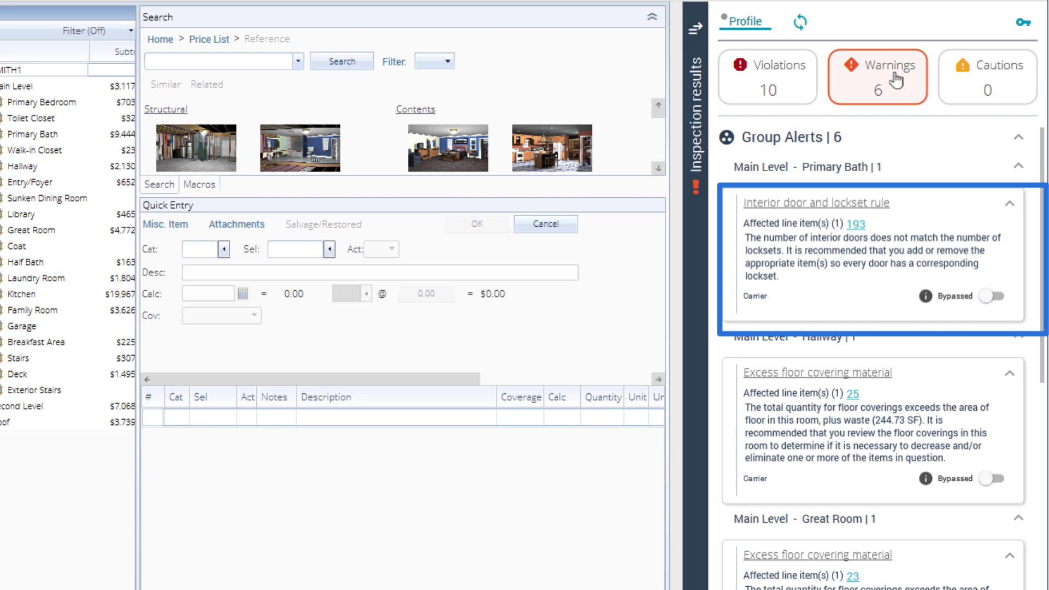
{"action": "left_click", "coordinate": [856, 225]}
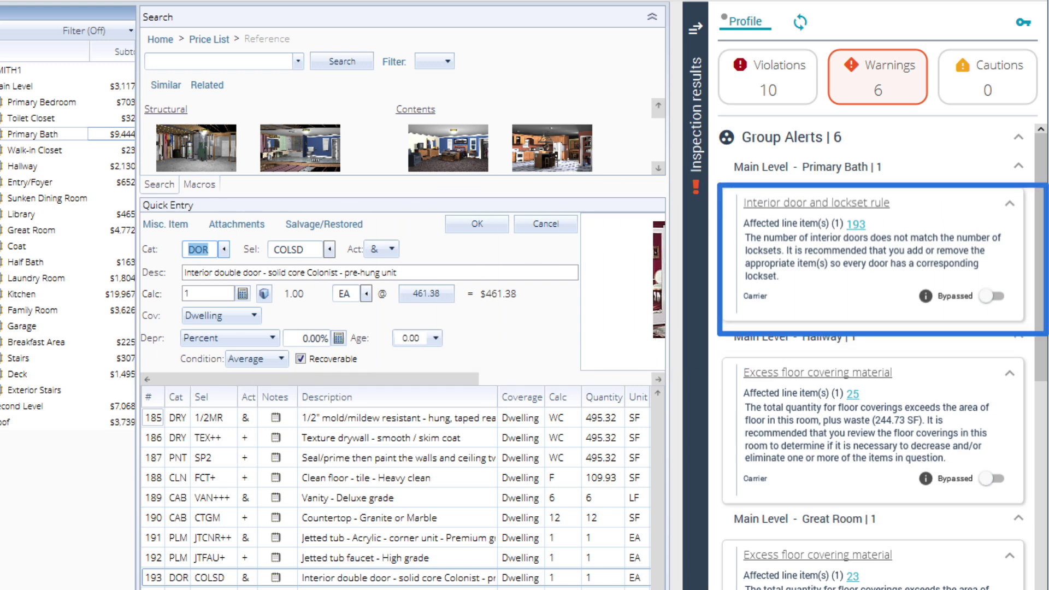
Step: Add a note to line item 196, Door lockset - Detach & reset, recommending a lockset for every door
{"action": "left_click", "coordinate": [657, 437]}
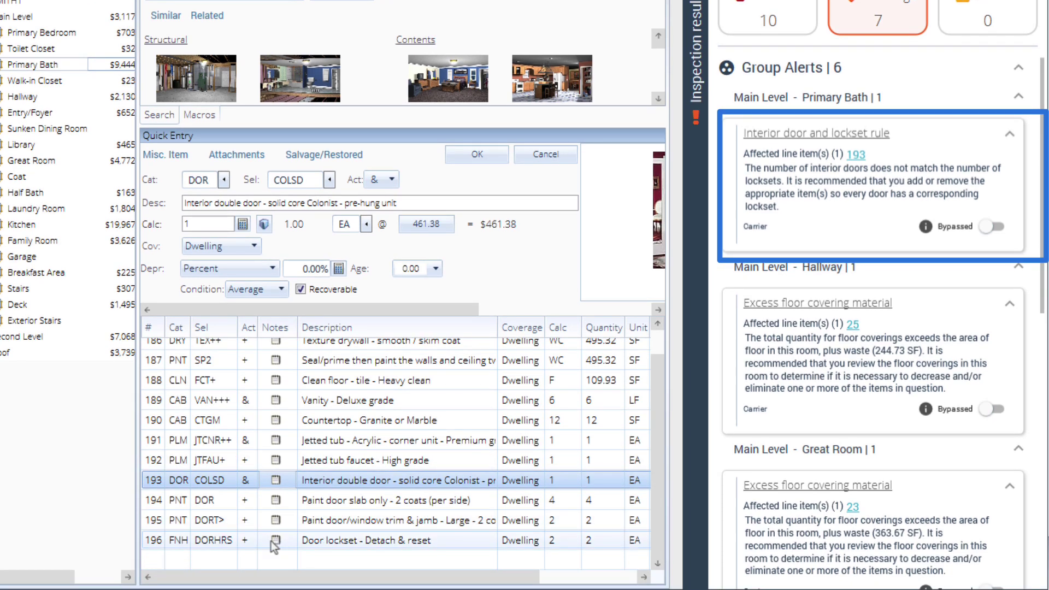
{"action": "left_click", "coordinate": [272, 540]}
{"action": "left_click", "coordinate": [275, 540]}
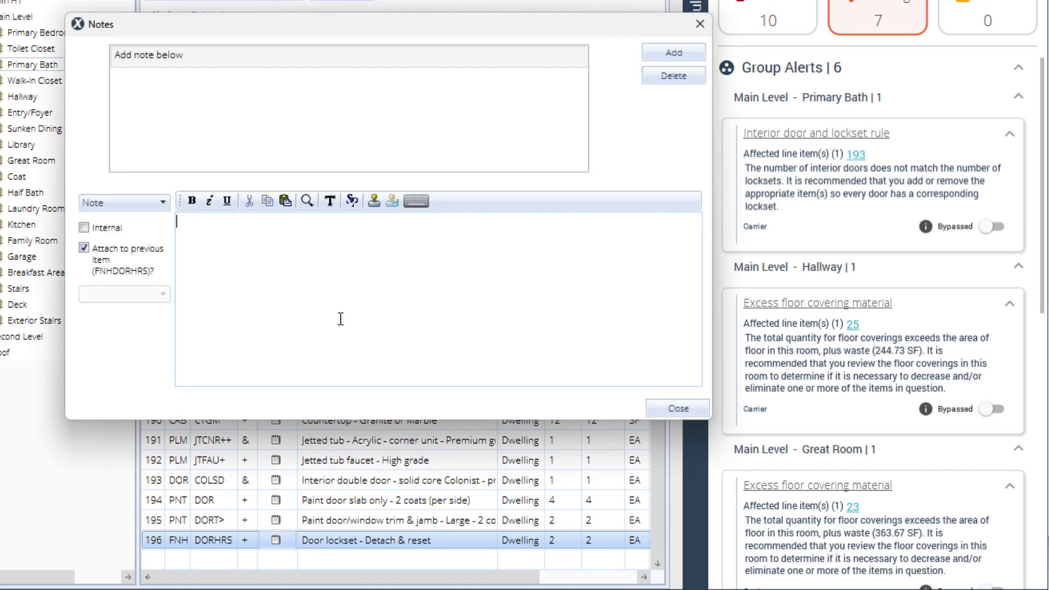
{"action": "type", "text": "It is recommended that you add or remove the appropriate item(s) so every door has a corresponding lockset."}
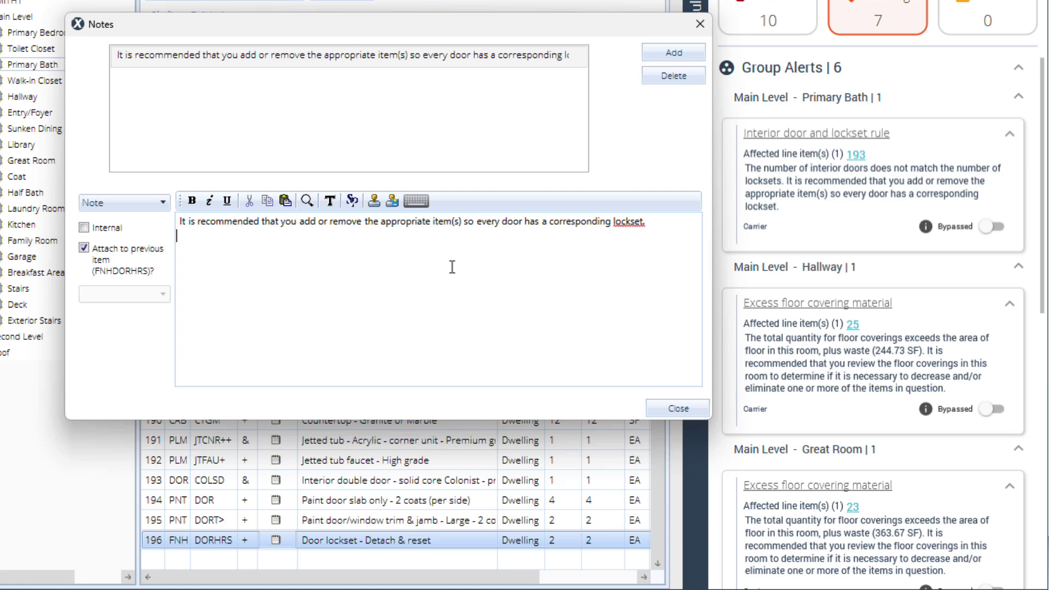
{"action": "left_click", "coordinate": [678, 57]}
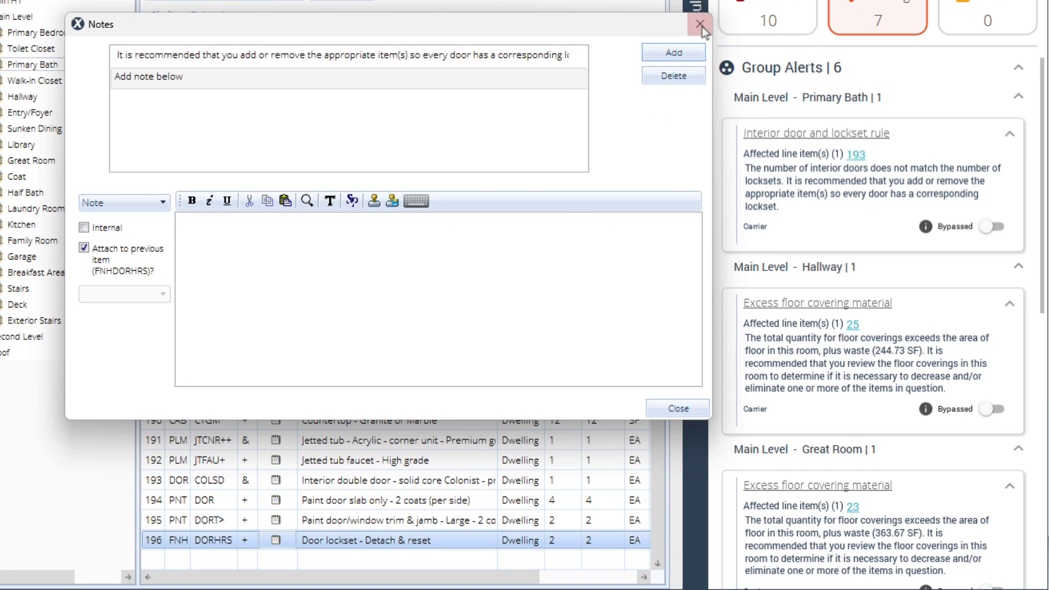
{"action": "left_click", "coordinate": [700, 23]}
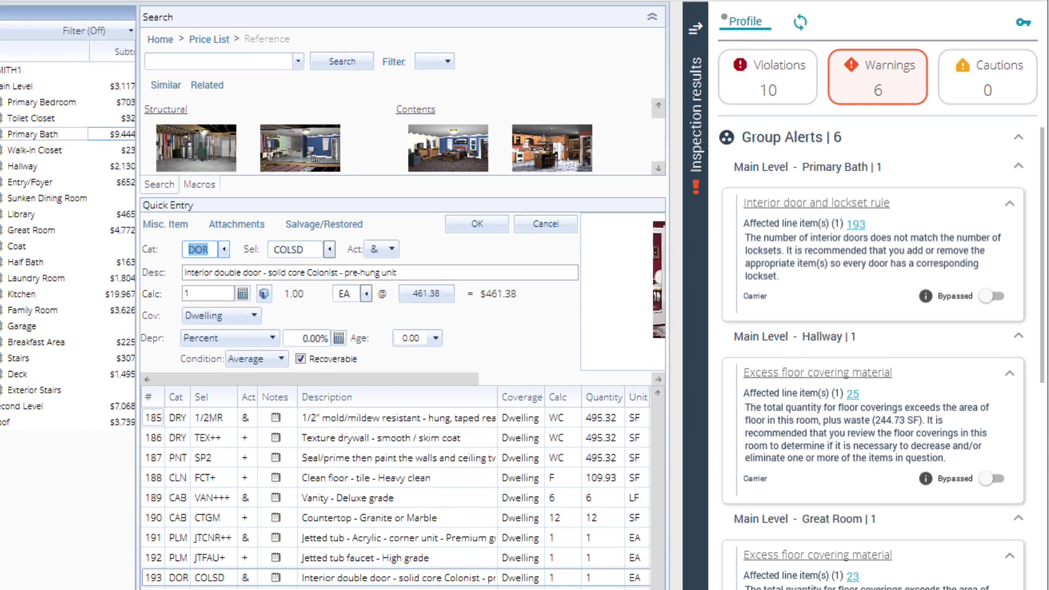
Step: Open the empty Policy Number field from the Violations list, then return to the Warnings list
{"action": "left_click", "coordinate": [1018, 167]}
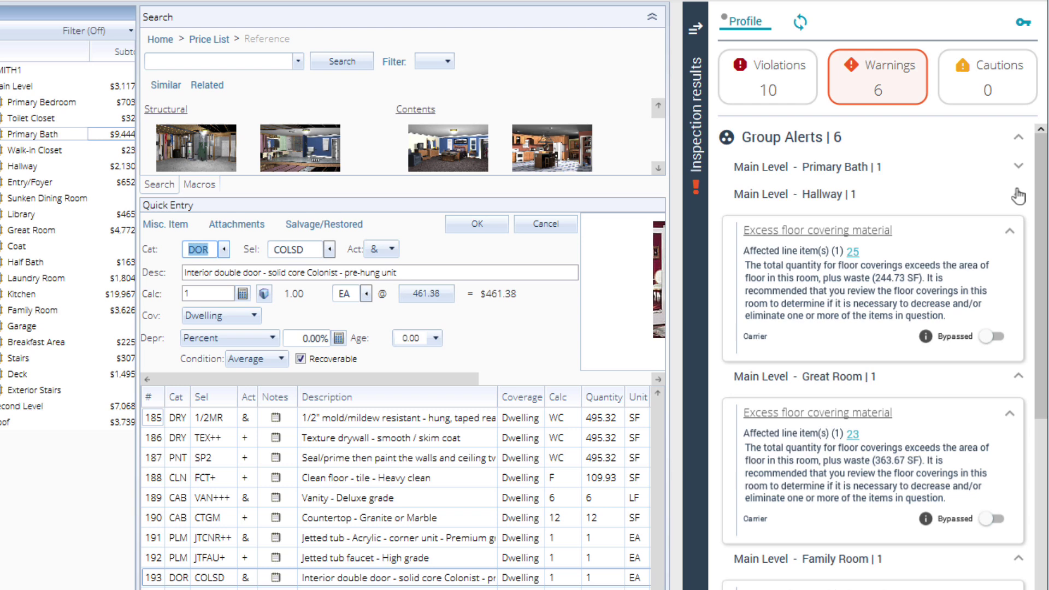
{"action": "left_click", "coordinate": [1018, 195]}
{"action": "left_click", "coordinate": [1018, 222]}
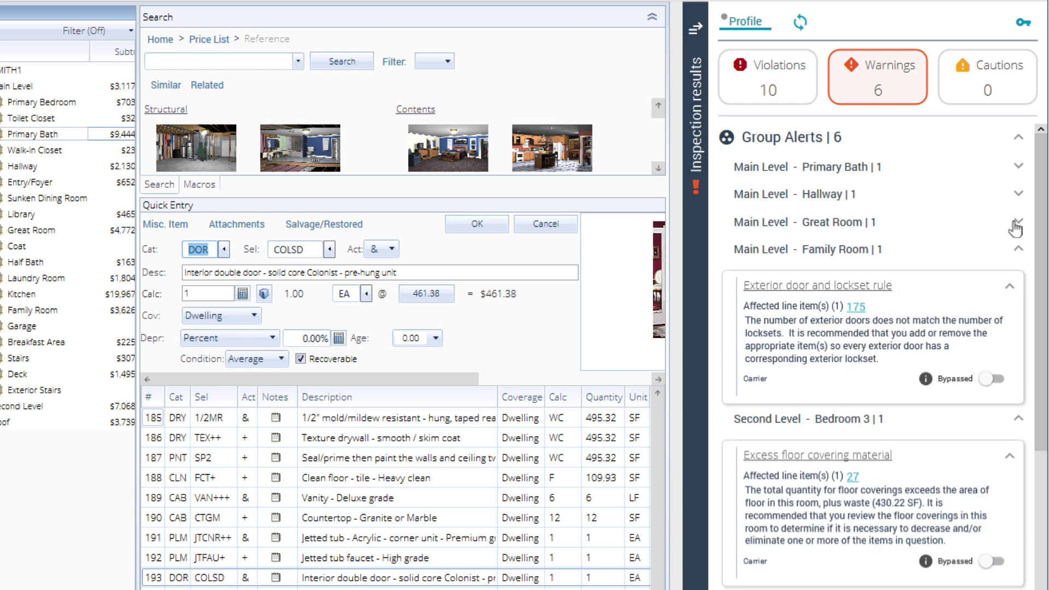
{"action": "left_click", "coordinate": [1018, 169]}
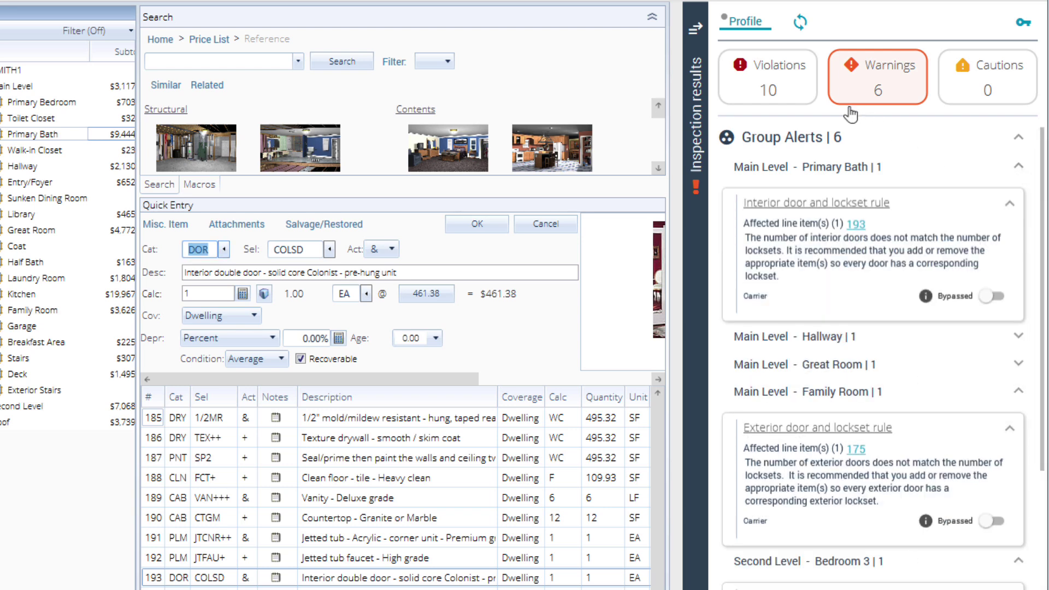
{"action": "left_click", "coordinate": [758, 80]}
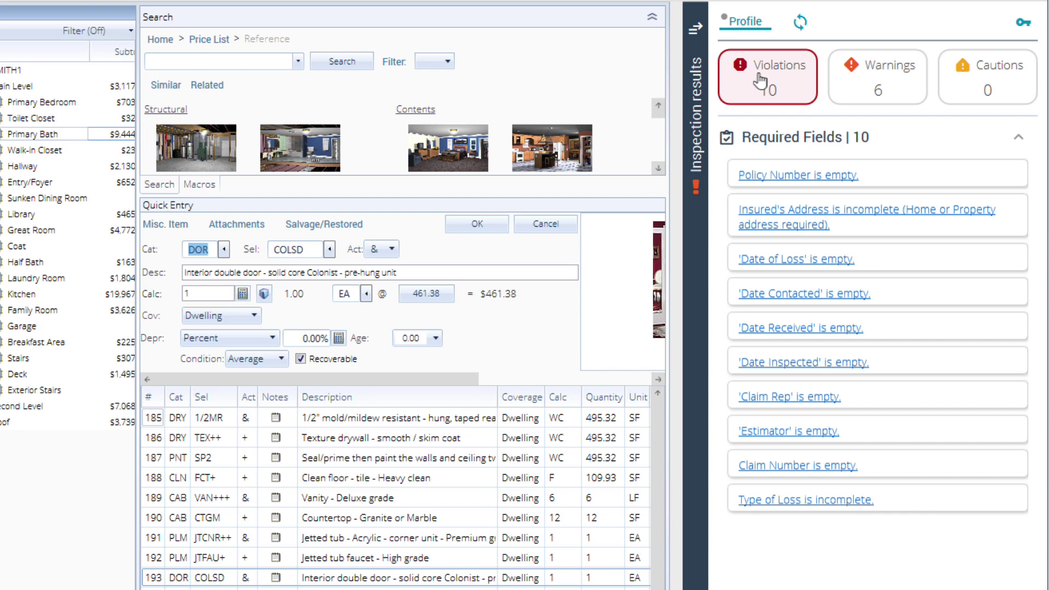
{"action": "left_click", "coordinate": [797, 176]}
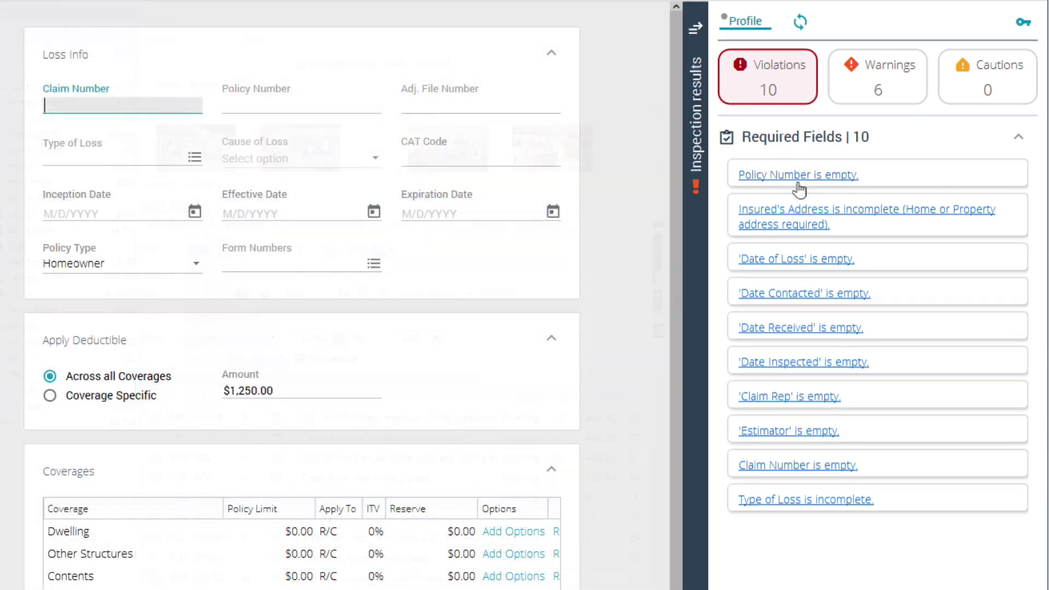
{"action": "left_click", "coordinate": [878, 87]}
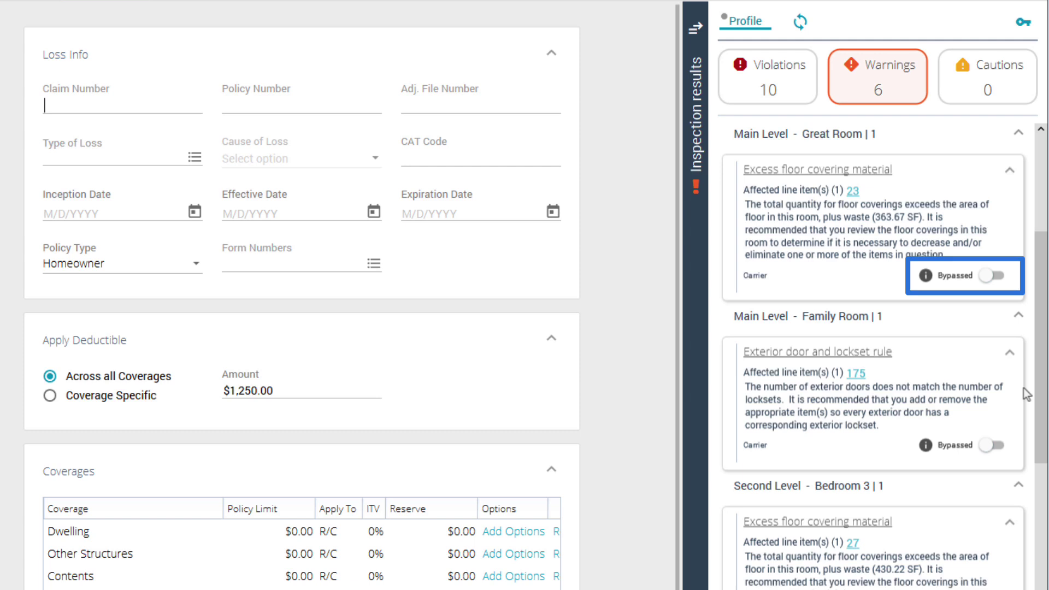
Step: Bypass the Great Room excess floor covering warning with reason 'need extra' across all three duplicates
{"action": "left_click", "coordinate": [991, 276]}
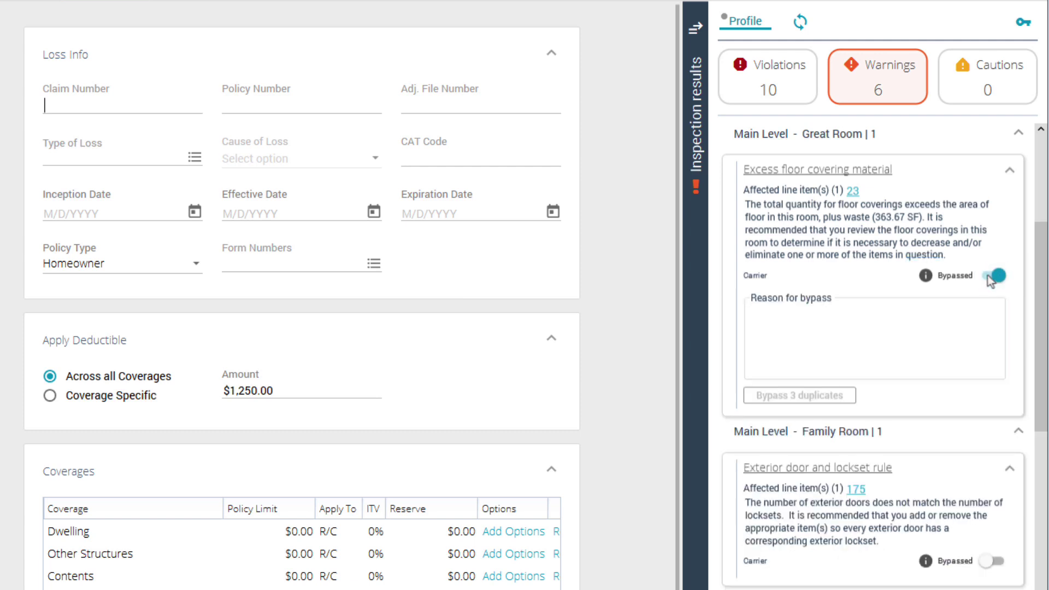
{"action": "left_click", "coordinate": [925, 307]}
{"action": "type", "text": "need extra"}
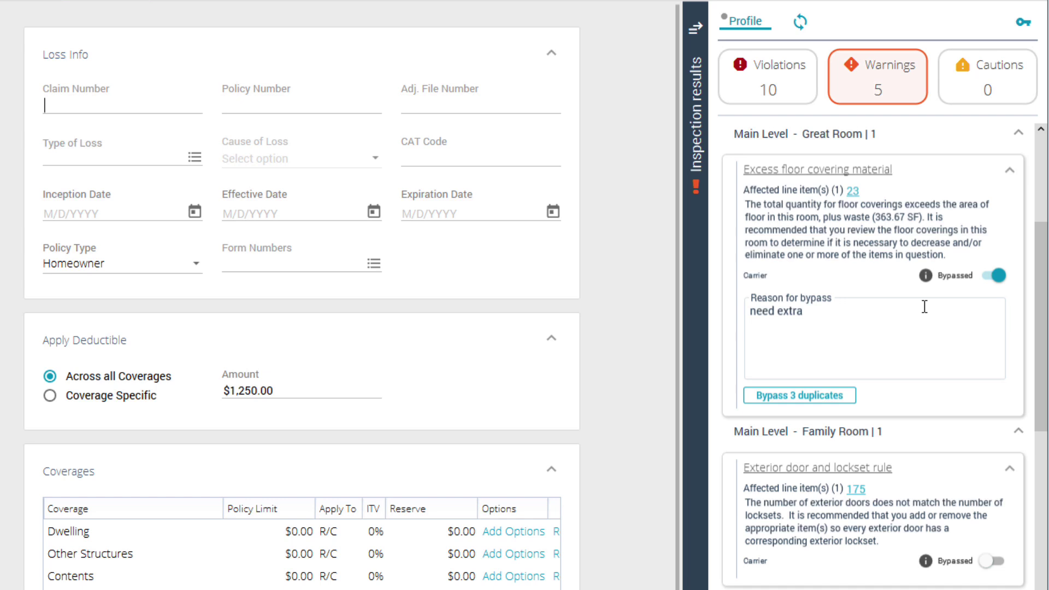
{"action": "left_click", "coordinate": [826, 394]}
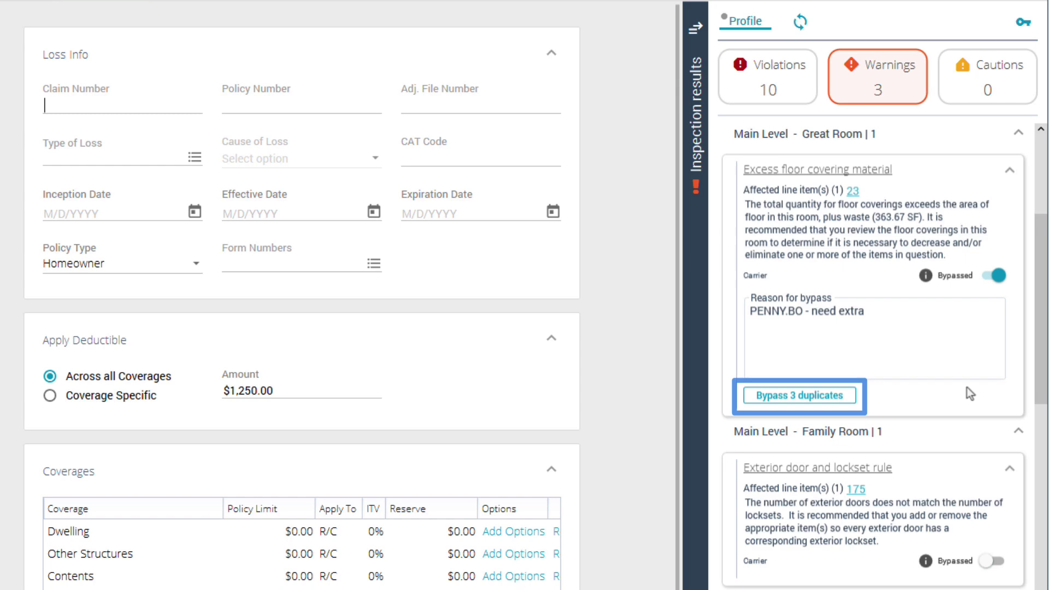
Step: Append '- for another room' to Bedroom 3's bypass reason
{"action": "scroll", "coordinate": [989, 389], "scroll_direction": "down", "scroll_amount": 2}
{"action": "scroll", "coordinate": [990, 404], "scroll_direction": "down", "scroll_amount": 2}
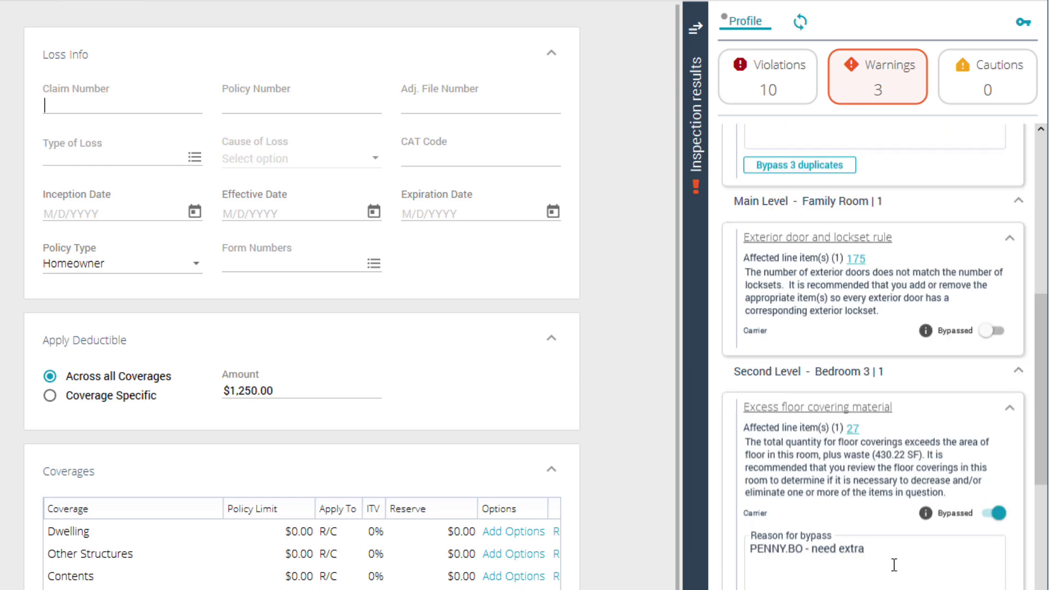
{"action": "type", "text": "- for another room"}
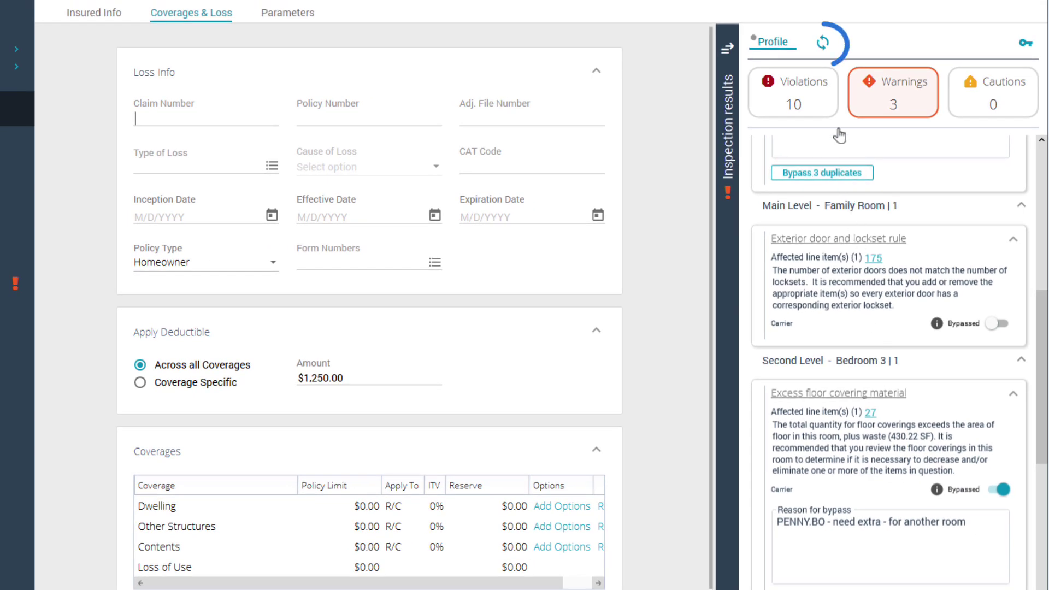
Step: Refresh the inspection results so the bypassed warnings are re-evaluated
{"action": "left_click", "coordinate": [802, 23]}
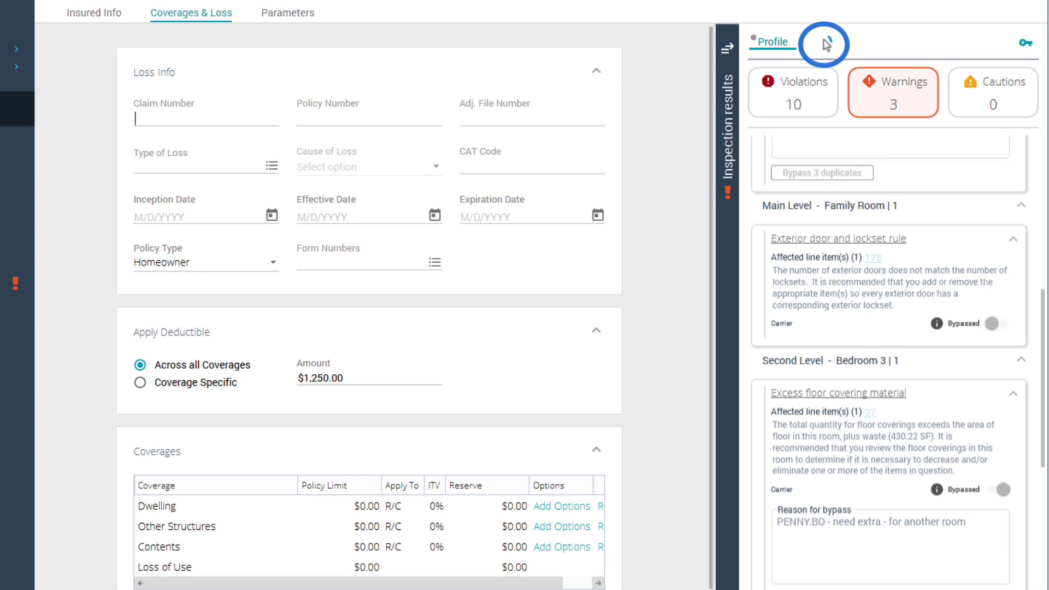